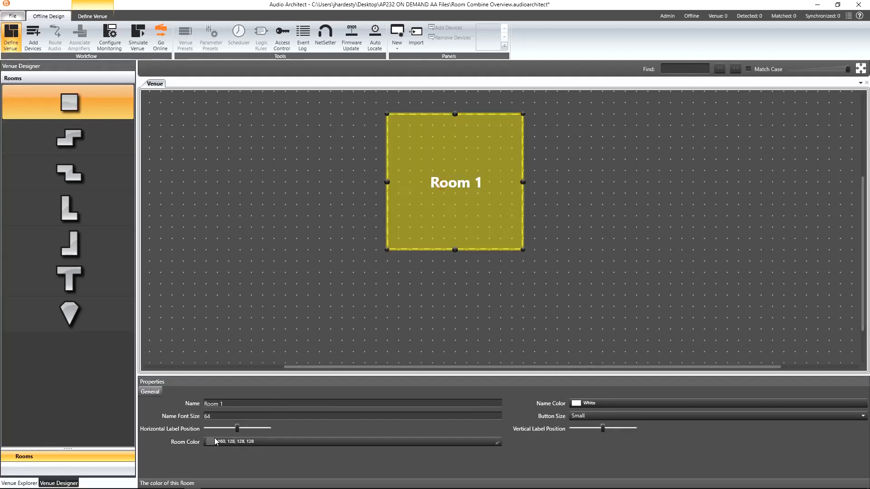
# Step: Rename the selected room to RACK ROOM
pyautogui.click(226, 404)
pyautogui.write('RACK ROOM')
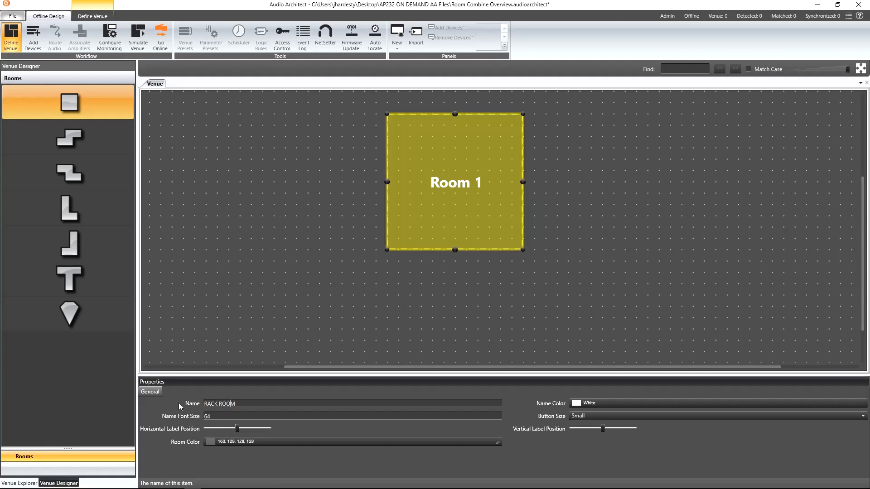
pyautogui.press('Return')
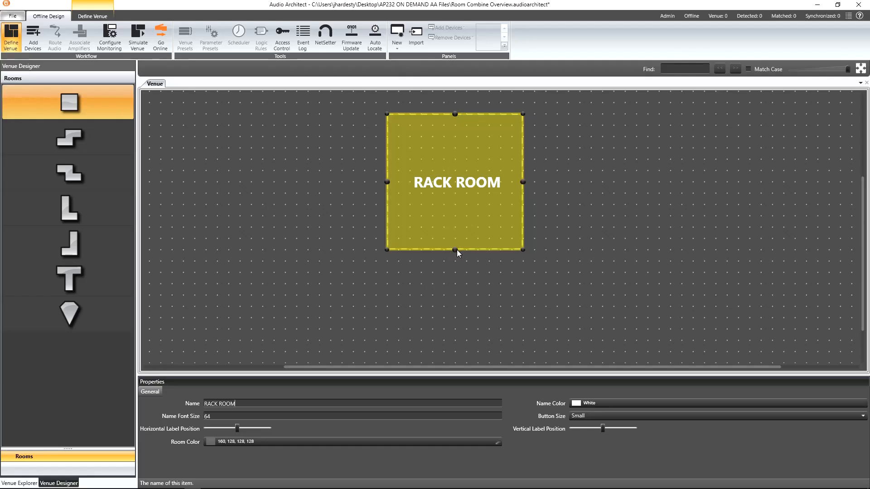
# Step: Shorten RACK ROOM's height and add a new square room below it
pyautogui.moveTo(455, 250); pyautogui.dragTo(456, 172)
pyautogui.click(75, 104)
pyautogui.click(446, 237)
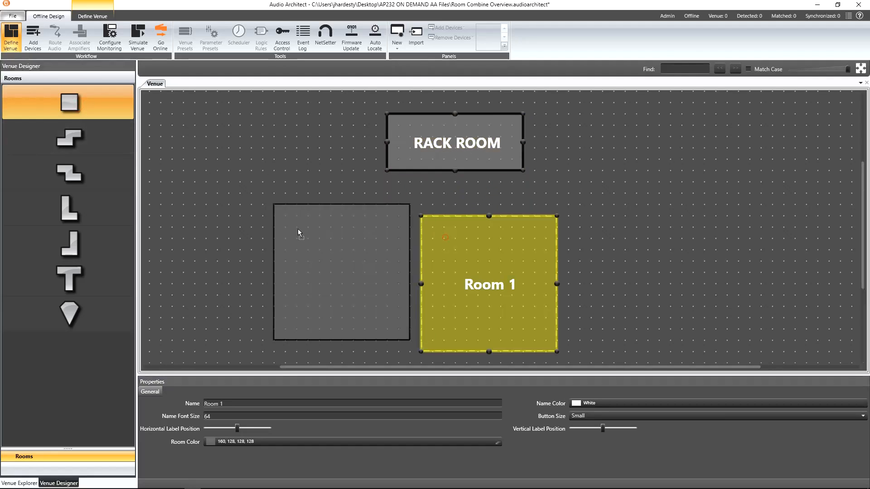
# Step: Add two more square rooms and line up the three rooms side by side beneath RACK ROOM
pyautogui.moveTo(298, 229); pyautogui.dragTo(281, 193)
pyautogui.moveTo(71, 105); pyautogui.dragTo(430, 248)
pyautogui.moveTo(431, 249); pyautogui.dragTo(420, 189)
pyautogui.moveTo(65, 103); pyautogui.dragTo(617, 222)
pyautogui.moveTo(631, 243); pyautogui.dragTo(540, 200)
pyautogui.moveTo(540, 199); pyautogui.dragTo(540, 199)
pyautogui.click(275, 264)
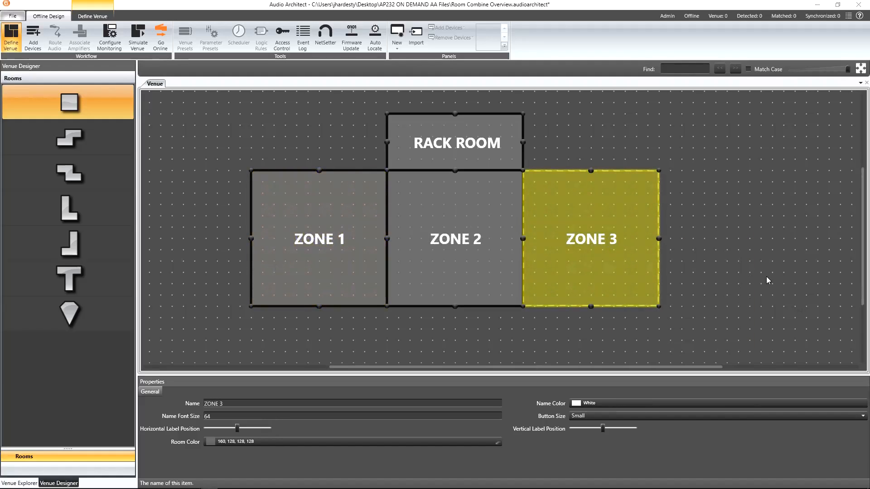
# Step: Create a room combine group from ZONE 1, ZONE 2 and ZONE 3
pyautogui.click(94, 18)
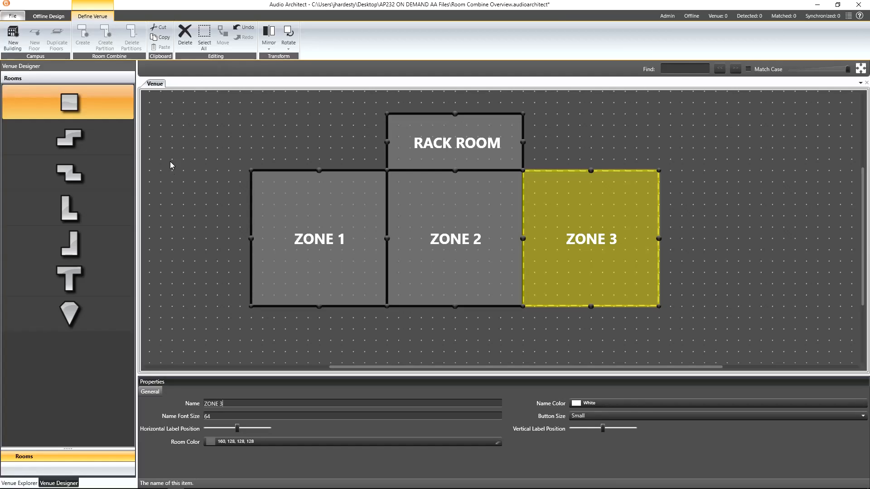
pyautogui.moveTo(182, 204); pyautogui.dragTo(703, 325)
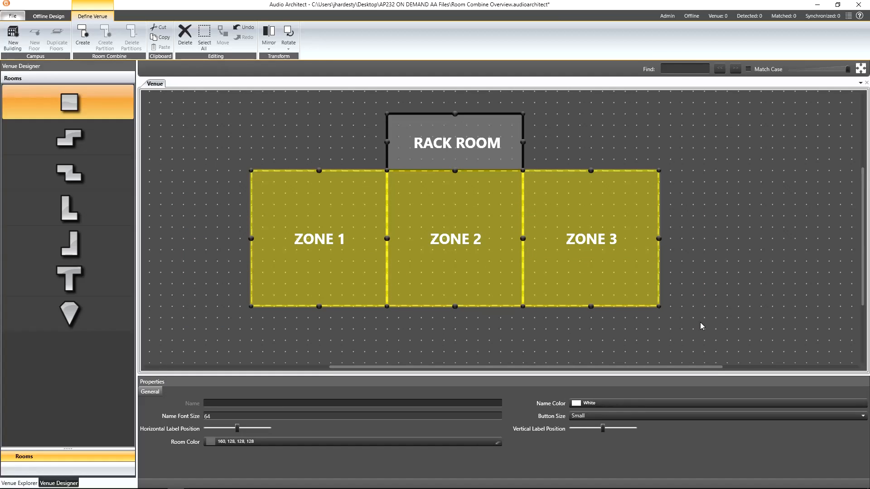
pyautogui.click(81, 42)
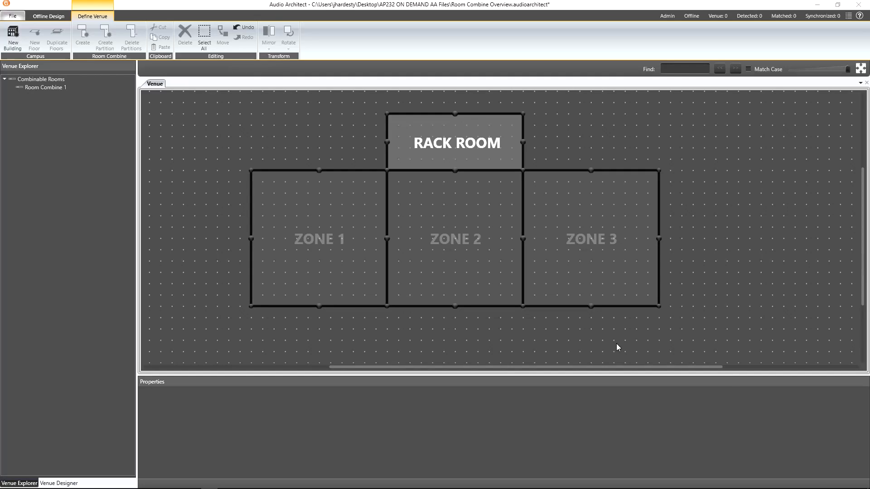
# Step: Create partitions between ZONE 1 and ZONE 2 and between ZONE 2 and ZONE 3
pyautogui.moveTo(332, 330); pyautogui.dragTo(446, 269)
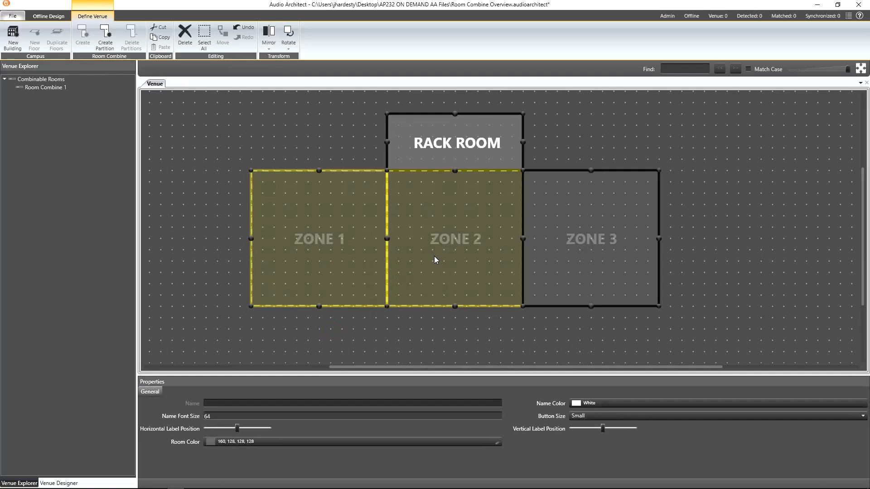
pyautogui.click(105, 40)
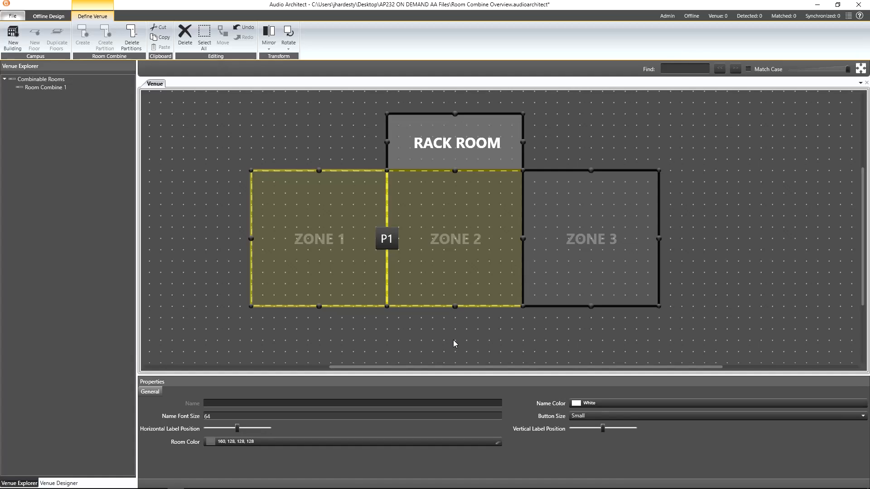
pyautogui.moveTo(454, 340); pyautogui.dragTo(594, 241)
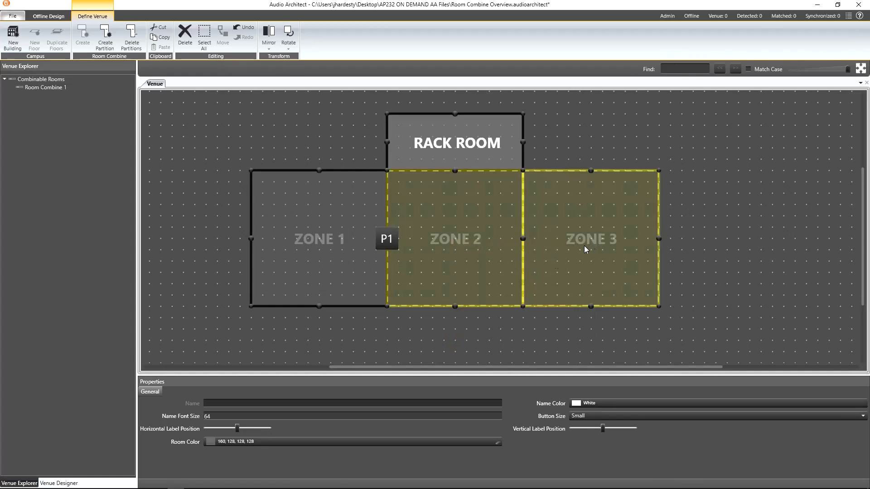
pyautogui.click(107, 47)
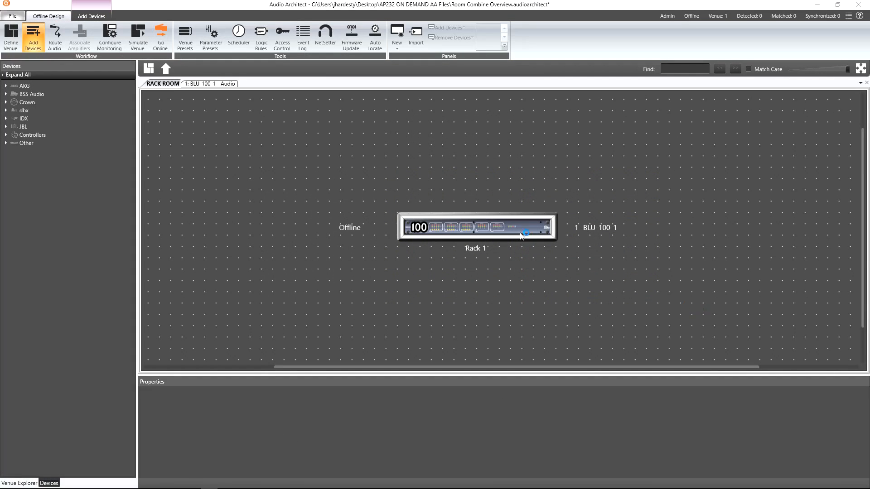
# Step: Open the BLU-100's audio design and add Room Combine 1, keeping the output order ZONE 1, ZONE 2, ZONE 3
pyautogui.doubleClick(520, 234)
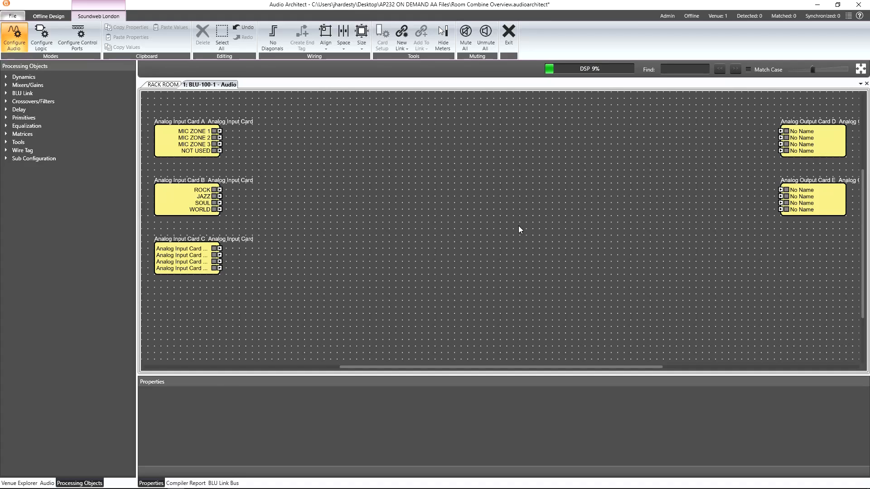
pyautogui.click(18, 483)
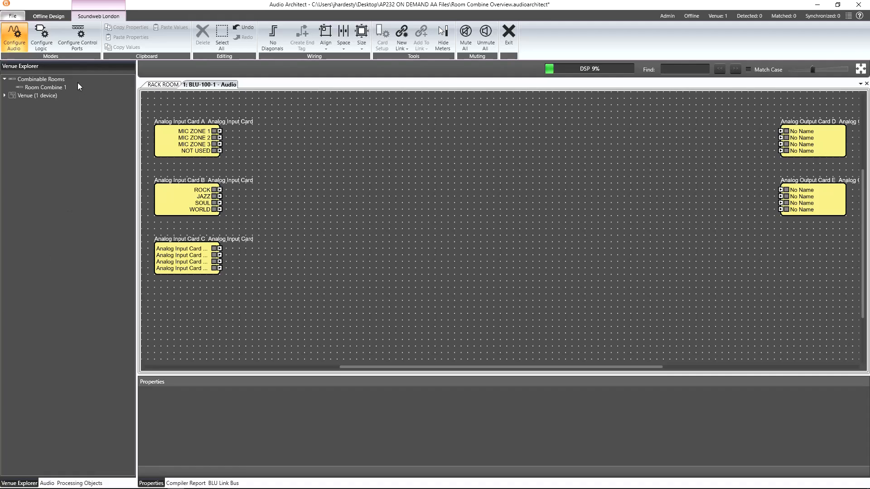
pyautogui.moveTo(59, 87); pyautogui.dragTo(447, 142)
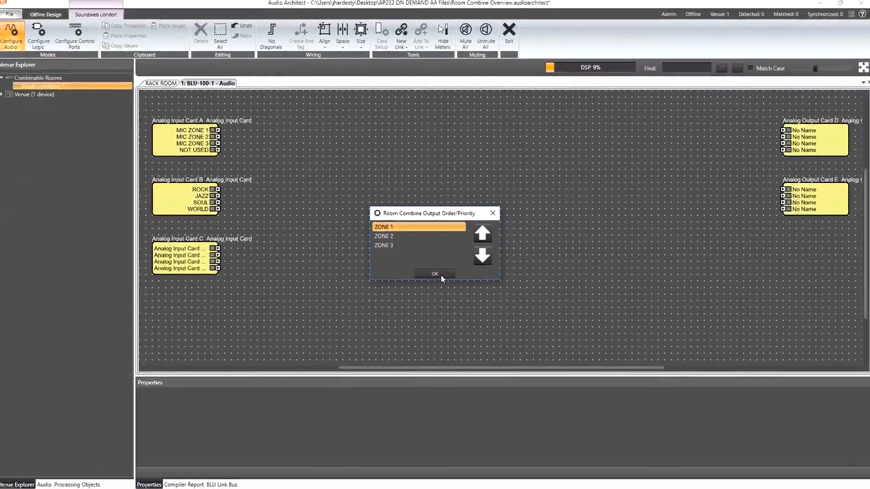
pyautogui.click(435, 294)
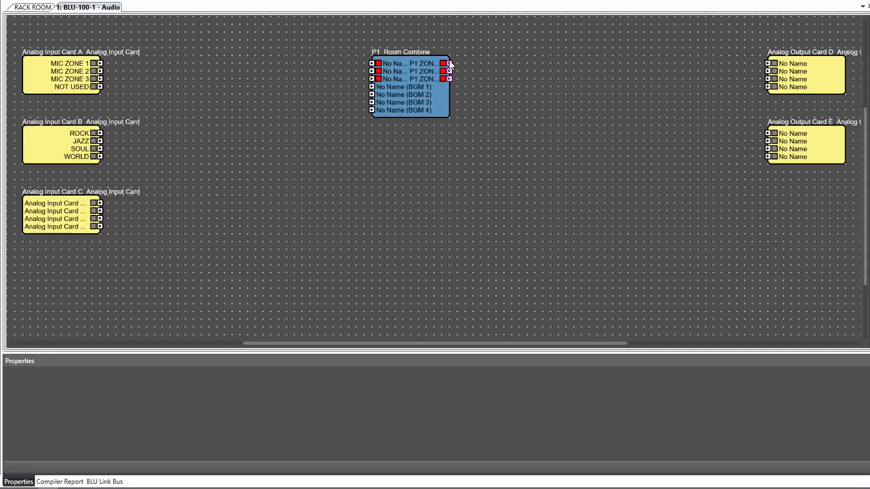
# Step: Wire the room combine's zone outputs to Output Card D and the mic and music inputs into it
pyautogui.moveTo(450, 64); pyautogui.dragTo(768, 63)
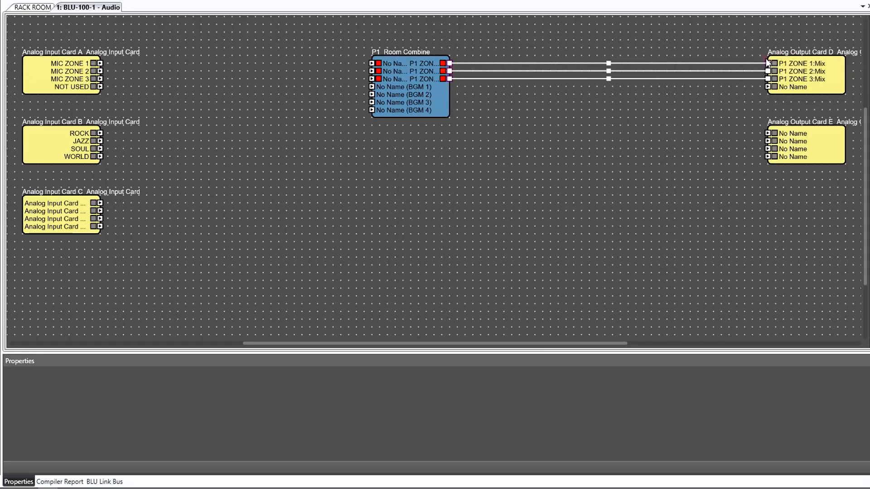
pyautogui.moveTo(319, 37); pyautogui.dragTo(105, 63)
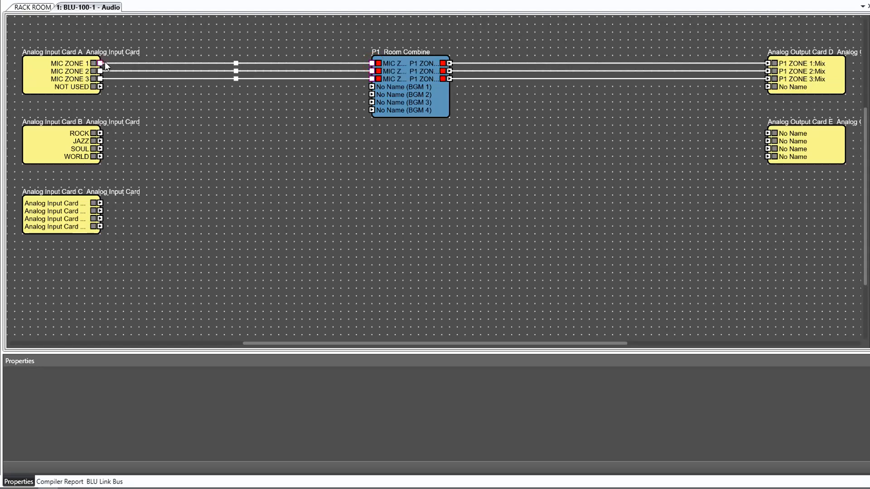
pyautogui.moveTo(132, 164); pyautogui.dragTo(369, 93)
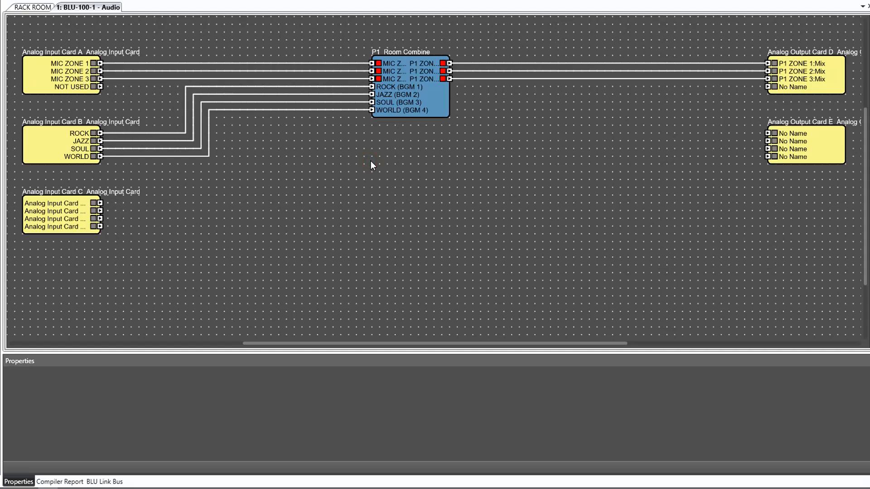
# Step: Widen the Room Combine block so its full signal names show
pyautogui.click(425, 76)
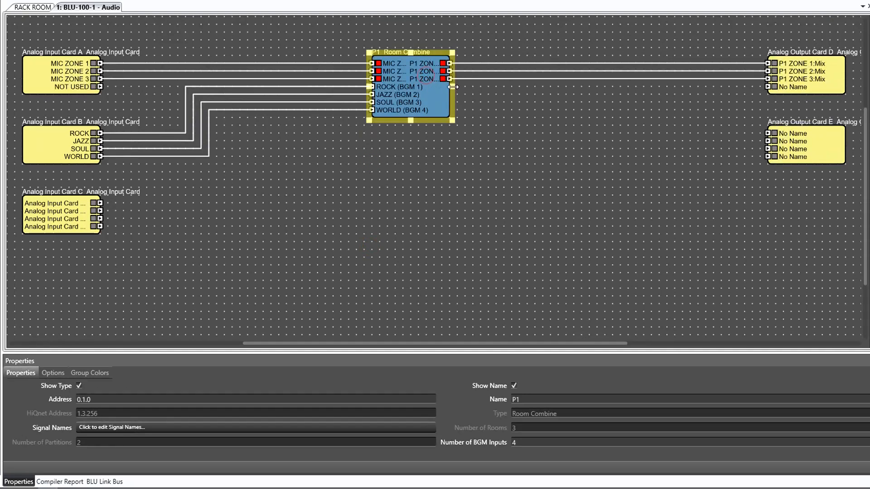
pyautogui.moveTo(453, 87); pyautogui.dragTo(588, 99)
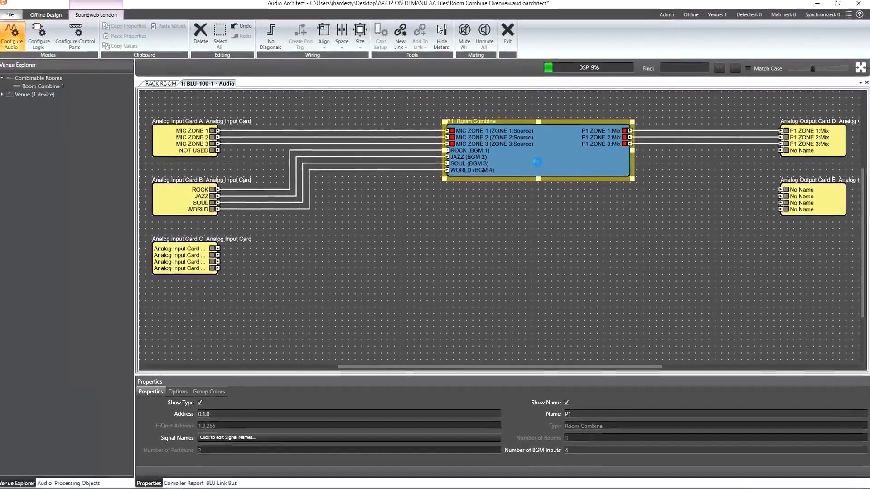
pyautogui.doubleClick(480, 100)
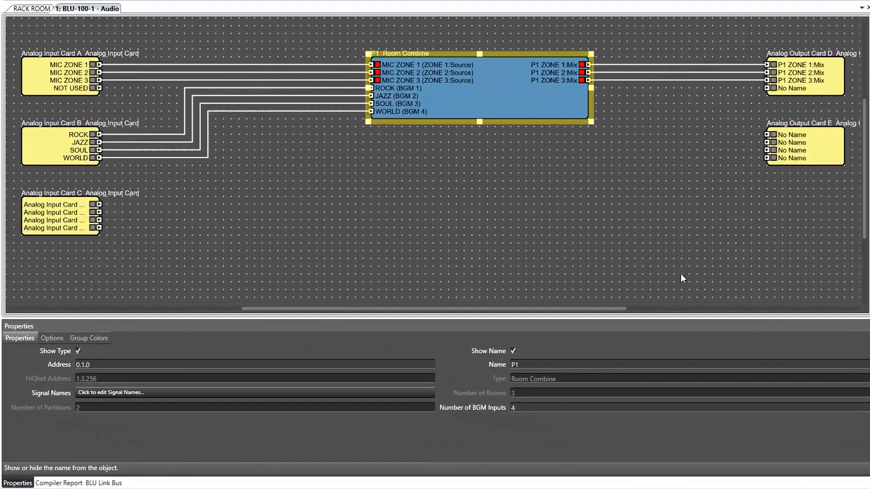
# Step: Set the room combine's number of BGM inputs to 24
pyautogui.click(502, 407)
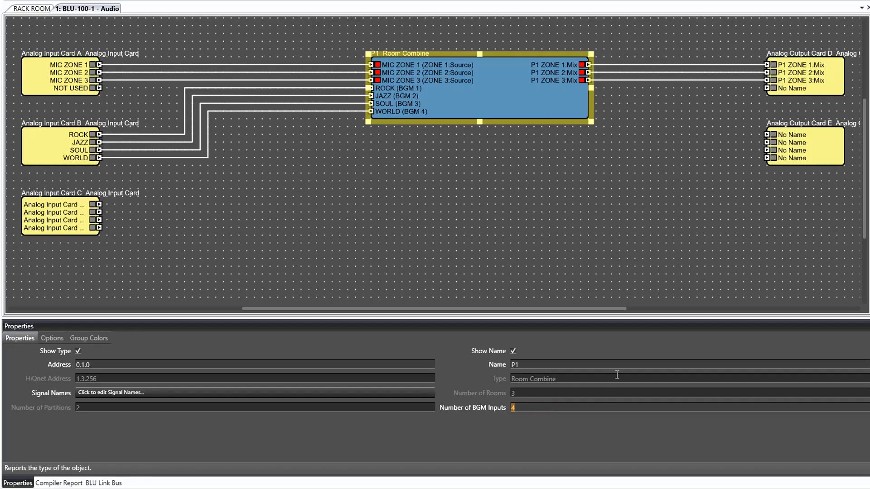
pyautogui.write('24')
pyautogui.press('Return')
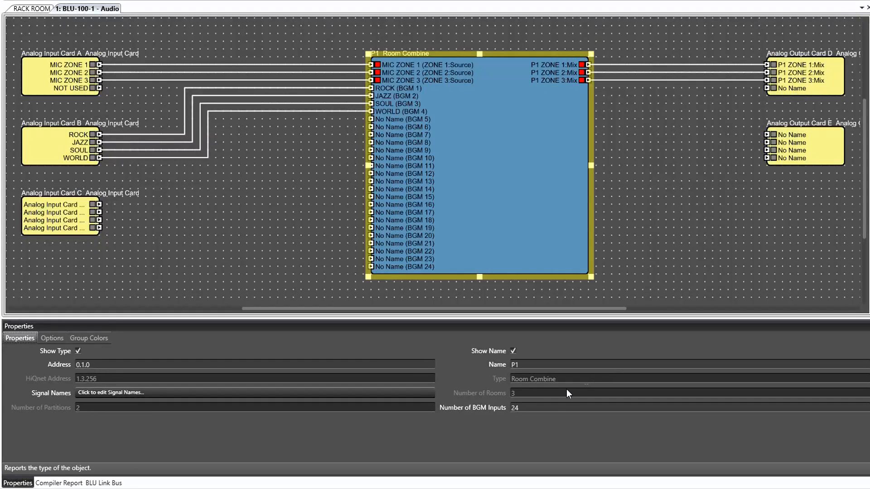
# Step: Change the number of BGM inputs to 0 and then to 4
pyautogui.click(492, 410)
pyautogui.write('0')
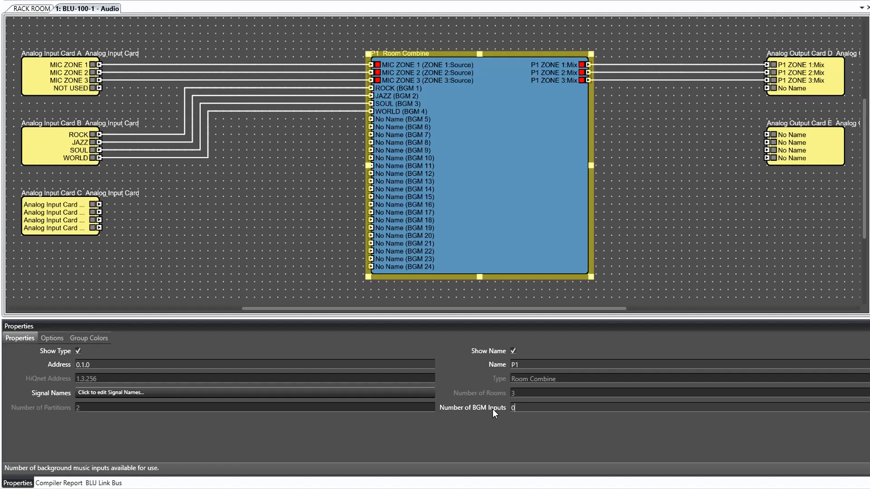
pyautogui.press('Return')
pyautogui.click(525, 408)
pyautogui.write('4')
pyautogui.press('Return')
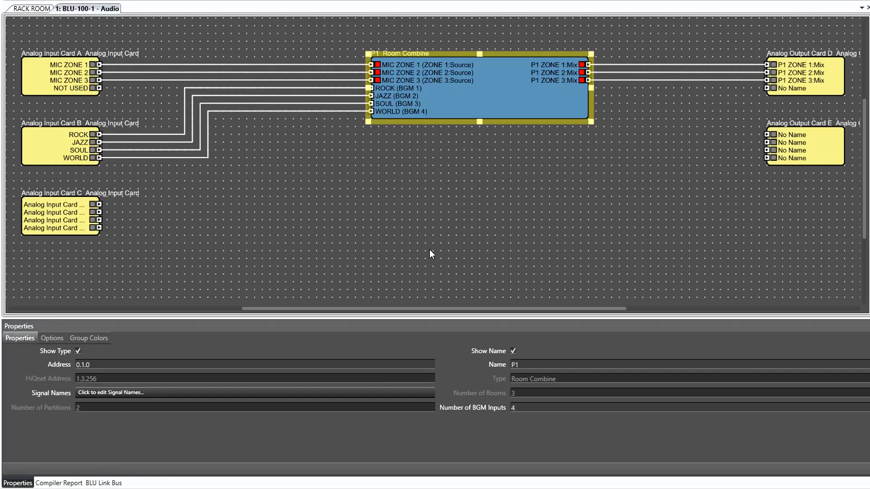
# Step: Turn the Use Automixer I/O option on and back off
pyautogui.click(56, 336)
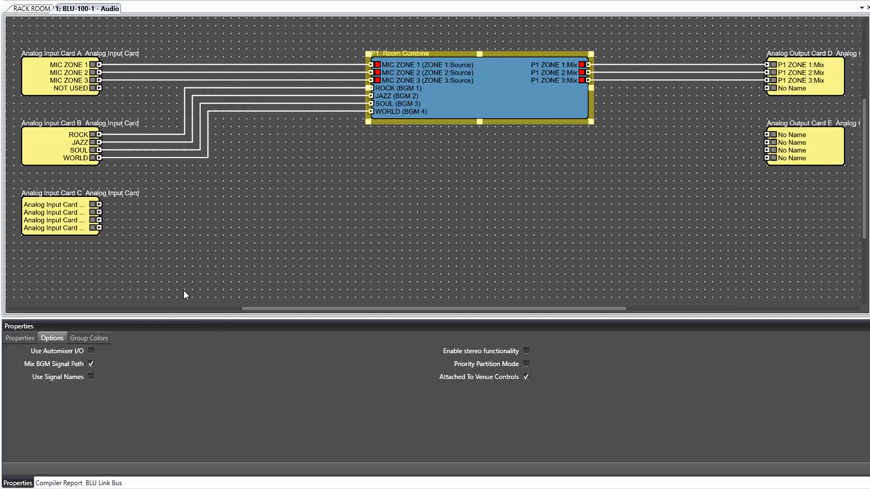
pyautogui.click(91, 351)
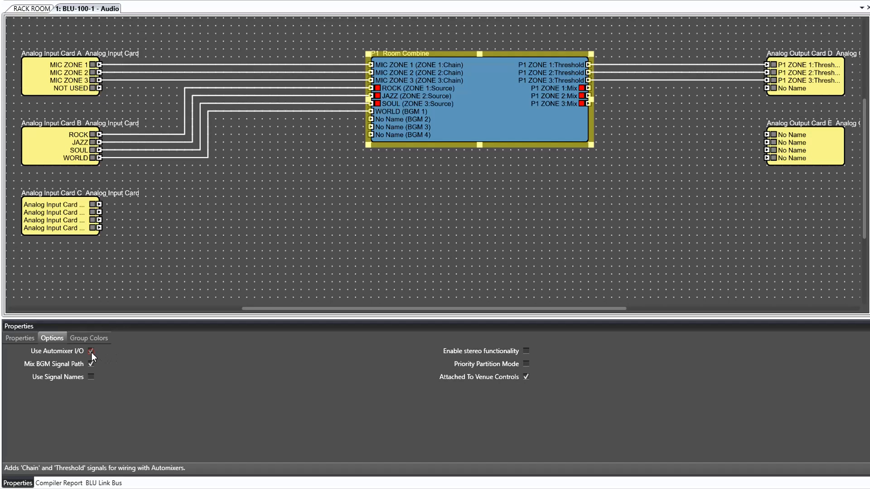
pyautogui.click(91, 351)
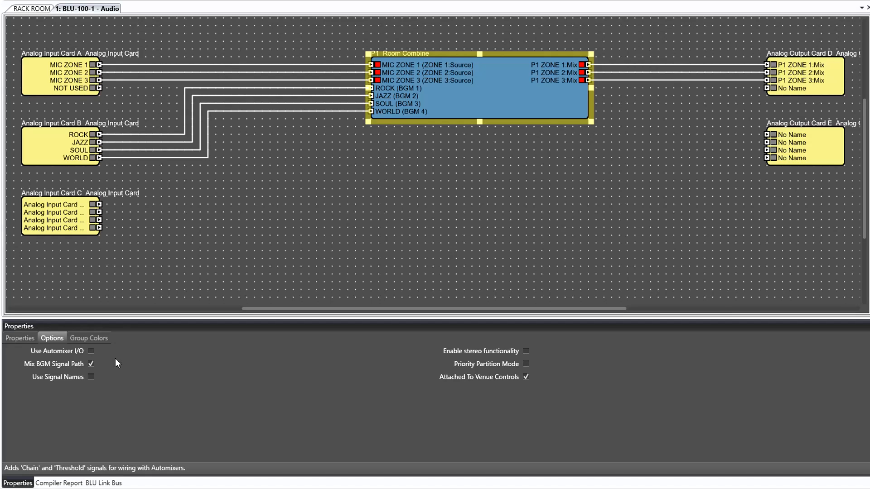
# Step: Enable Priority Partition Mode and Use Signal Names for the room combine
pyautogui.click(526, 364)
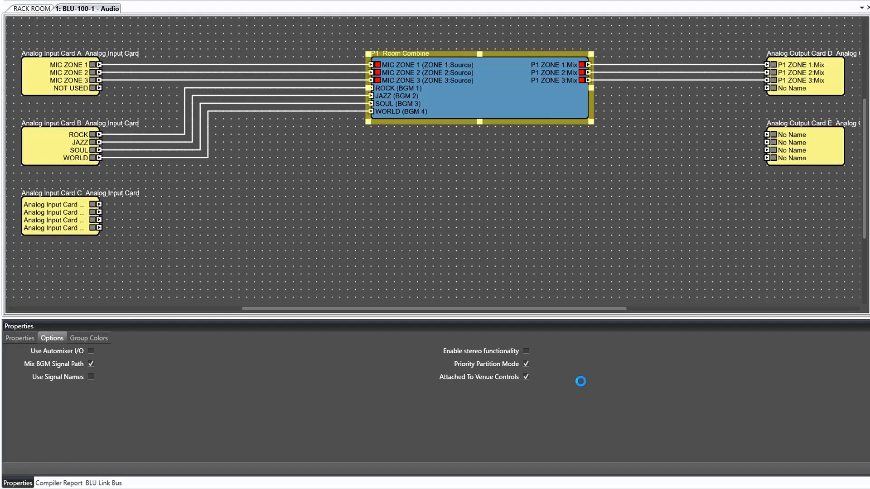
pyautogui.click(91, 377)
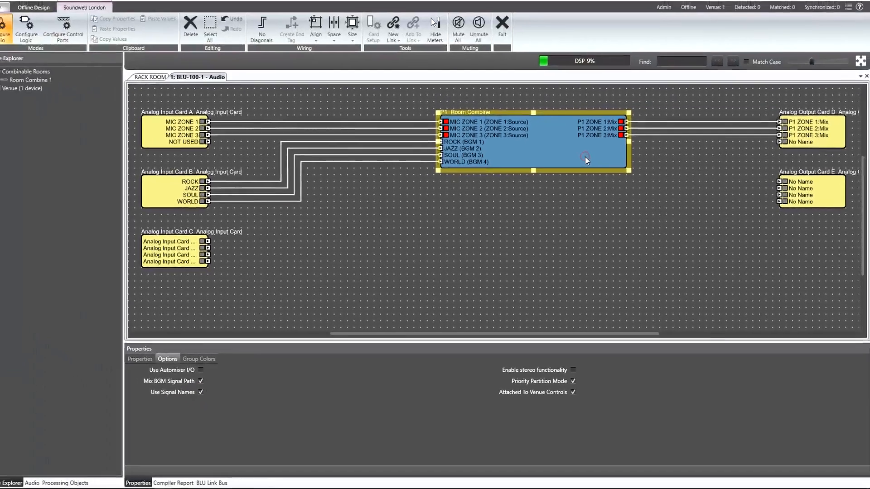
# Step: Open the room combine control panel and examine the zones' BGM input choices
pyautogui.doubleClick(542, 106)
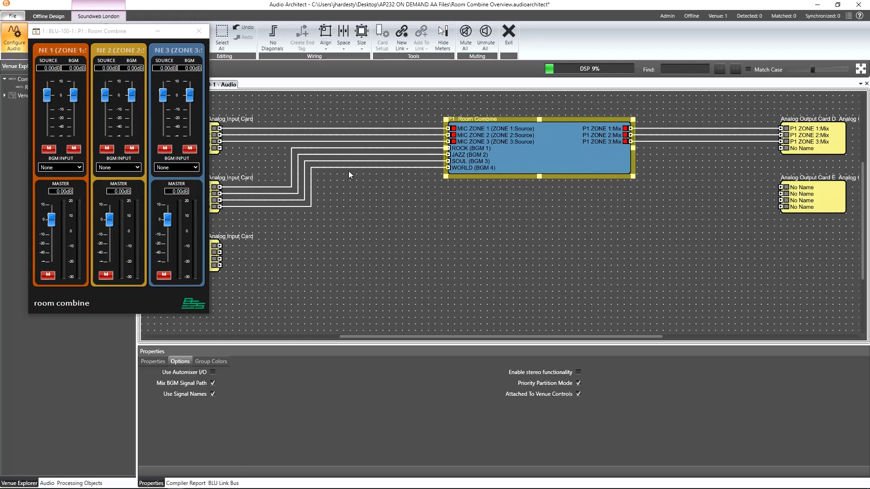
pyautogui.click(173, 168)
pyautogui.click(137, 168)
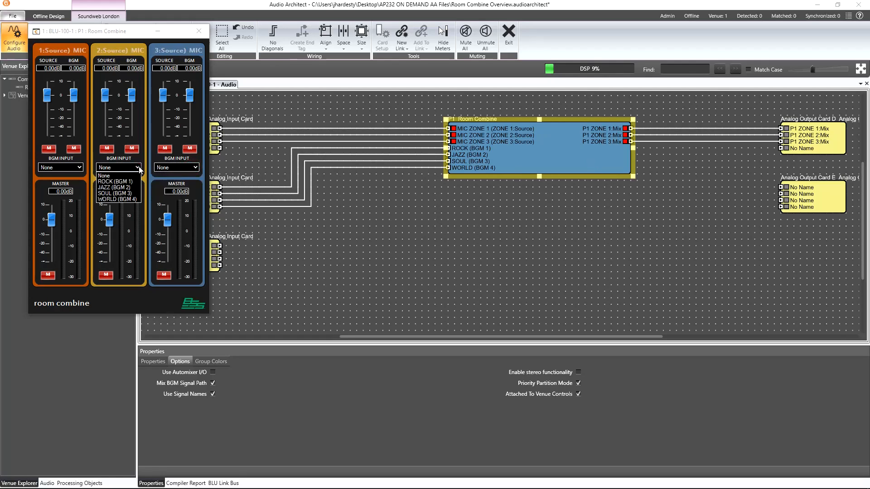
pyautogui.click(79, 168)
pyautogui.click(76, 168)
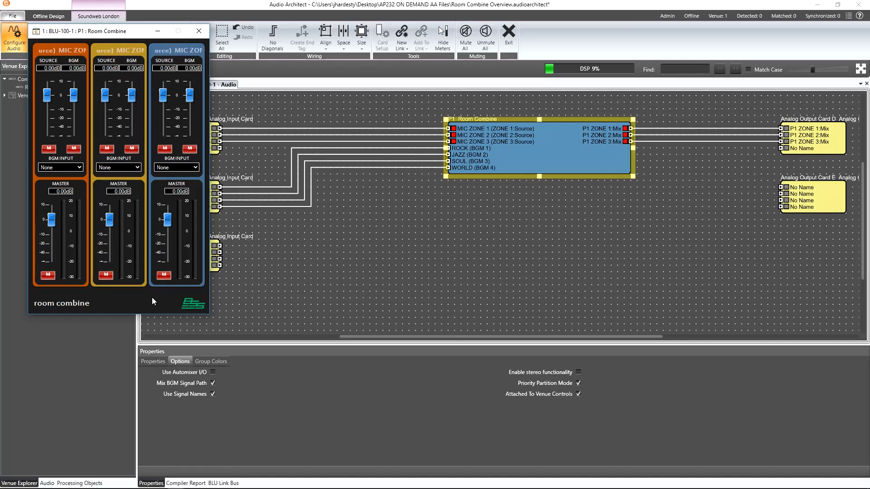
# Step: Review the room combine's group colors and move its control panel over the design
pyautogui.click(204, 361)
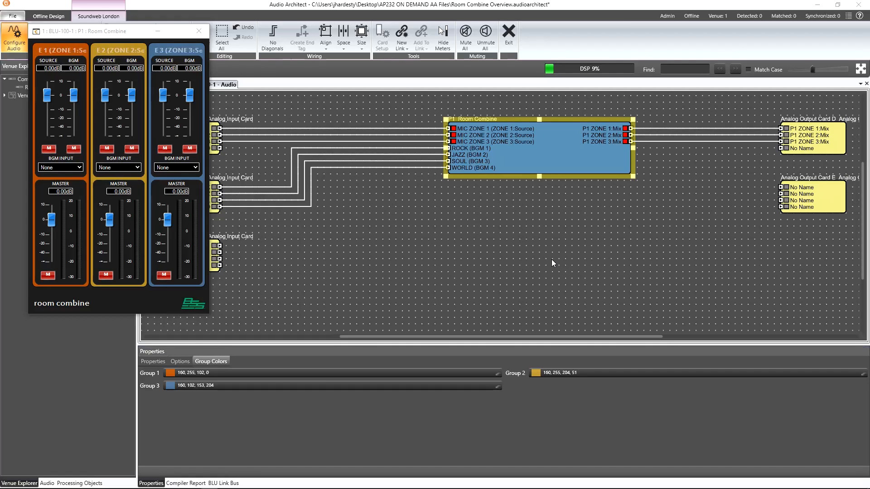
pyautogui.moveTo(114, 34); pyautogui.dragTo(461, 92)
pyautogui.click(46, 16)
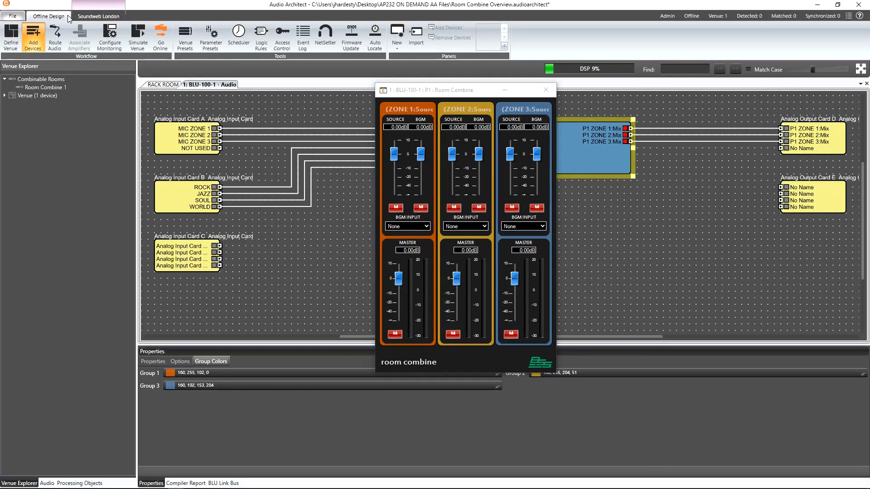
# Step: Simulate the venue and switch to the venue view showing the room combine zones
pyautogui.click(151, 84)
pyautogui.moveTo(410, 91); pyautogui.dragTo(671, 94)
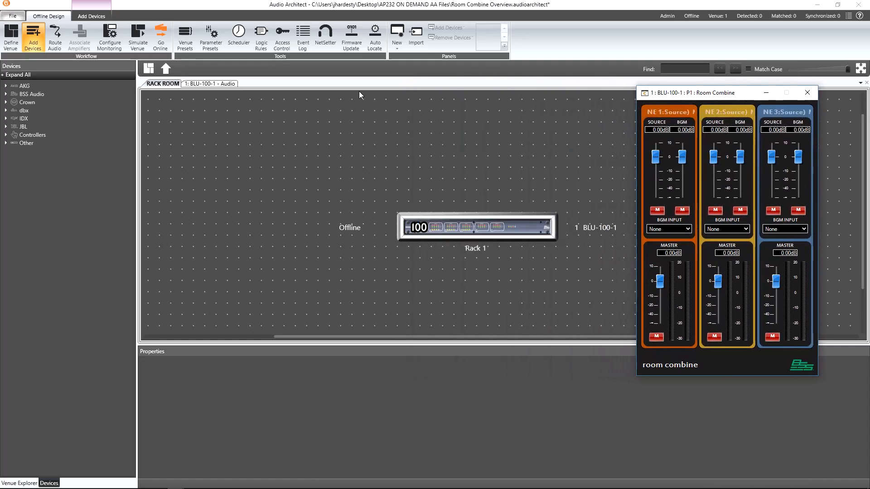
pyautogui.click(137, 38)
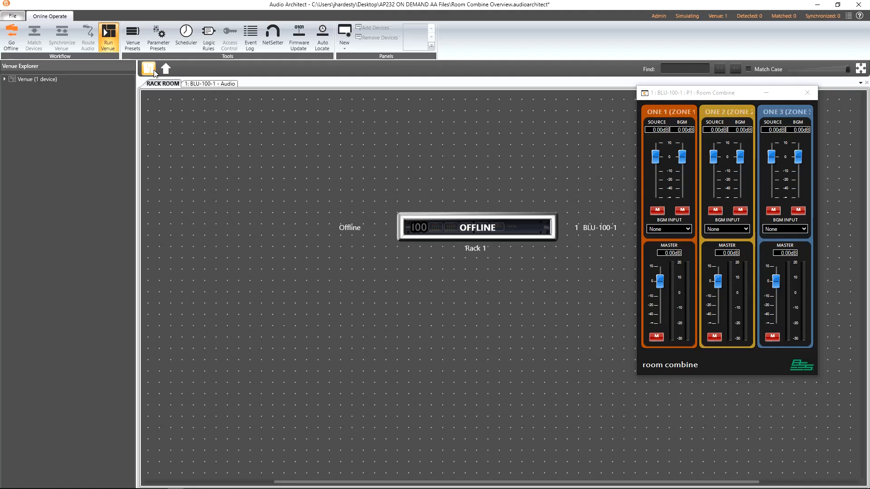
pyautogui.click(154, 72)
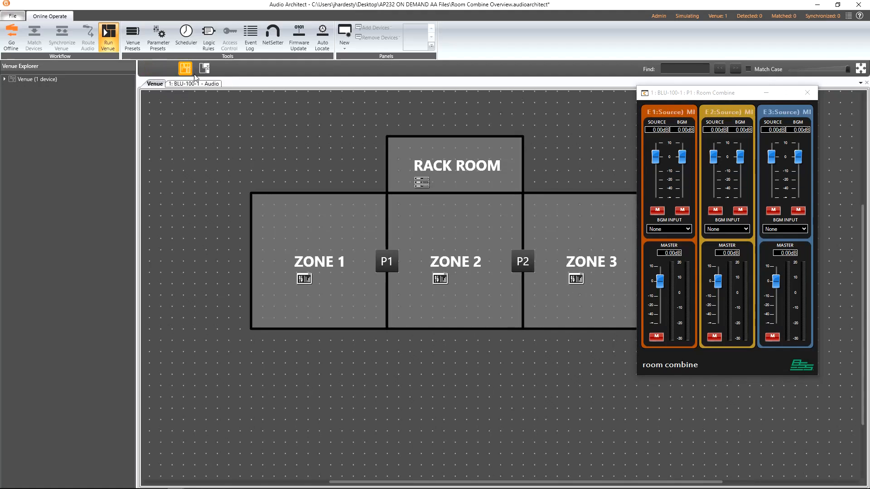
pyautogui.click(203, 70)
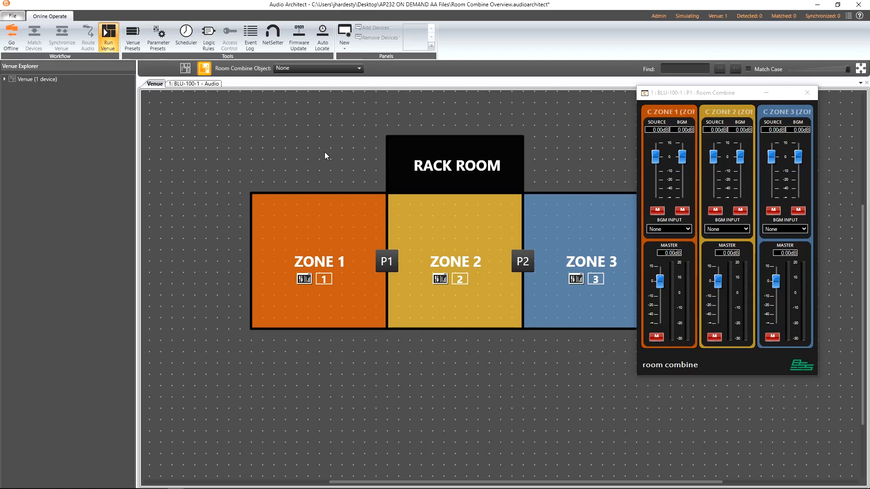
# Step: Open the individual control panels of Zones 1, 2 and 3 and close them again
pyautogui.doubleClick(306, 279)
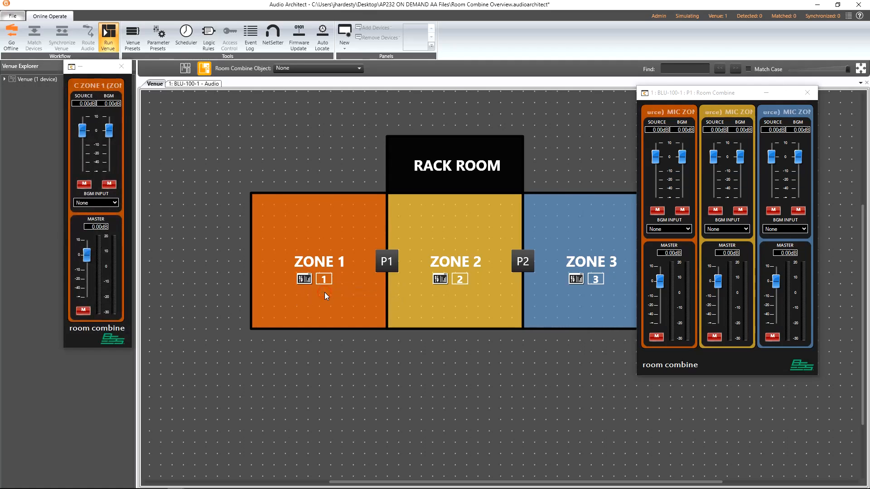
pyautogui.doubleClick(442, 284)
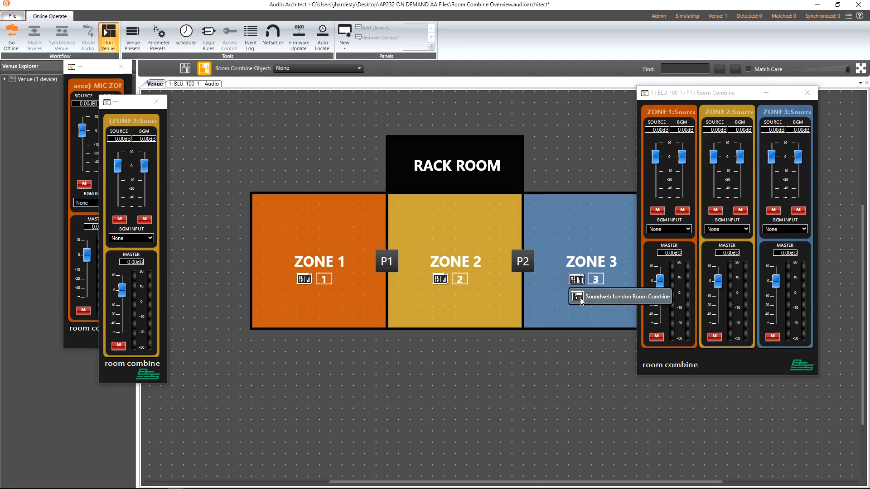
pyautogui.doubleClick(580, 300)
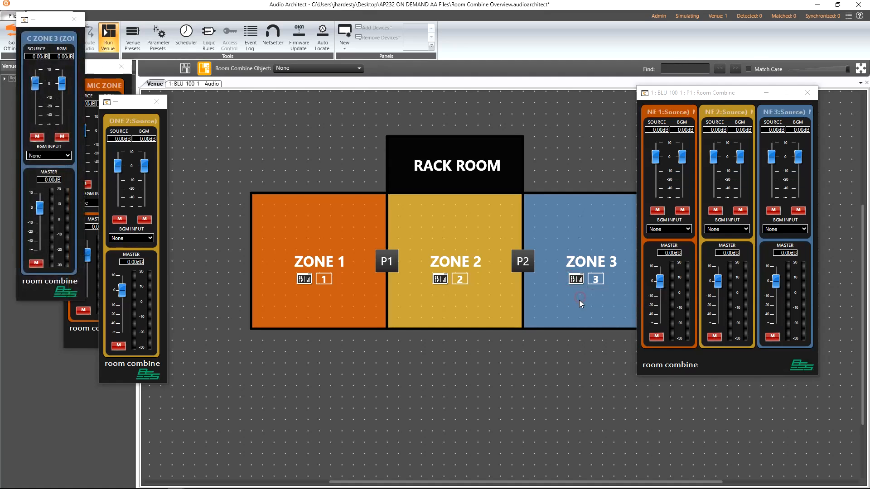
pyautogui.click(73, 20)
pyautogui.click(156, 101)
pyautogui.click(121, 67)
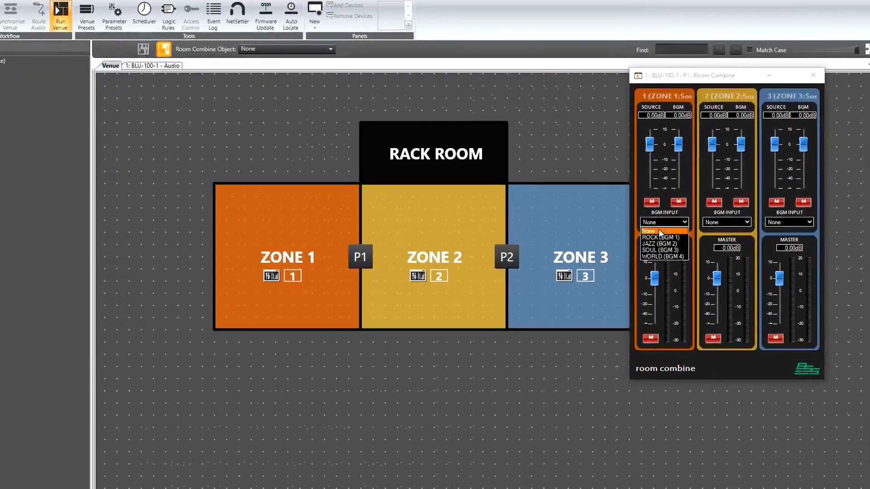
# Step: Set Zone 1's BGM input to JAZZ (BGM 2) and Zone 2's to WORLD (BGM 4)
pyautogui.click(669, 229)
pyautogui.click(664, 248)
pyautogui.click(727, 229)
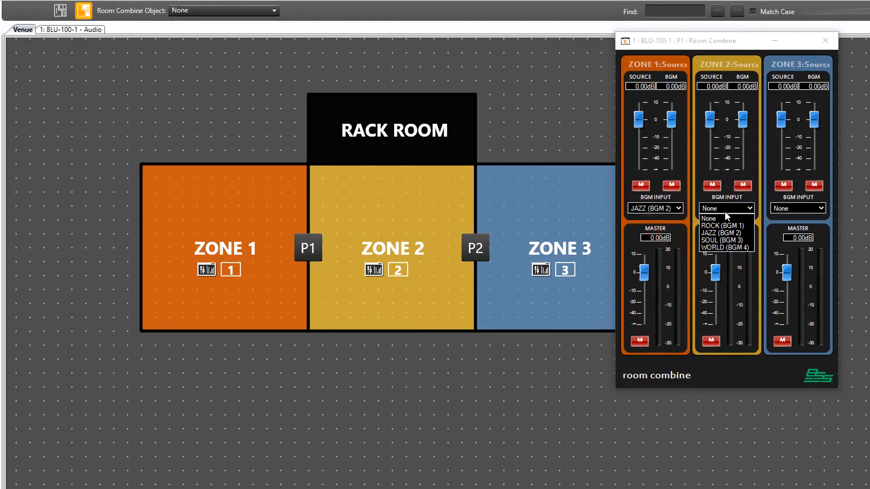
pyautogui.click(724, 248)
# Step: Toggle Zone 1's source and BGM mutes and lower its source level to about -5.66 dB
pyautogui.click(642, 186)
pyautogui.click(674, 185)
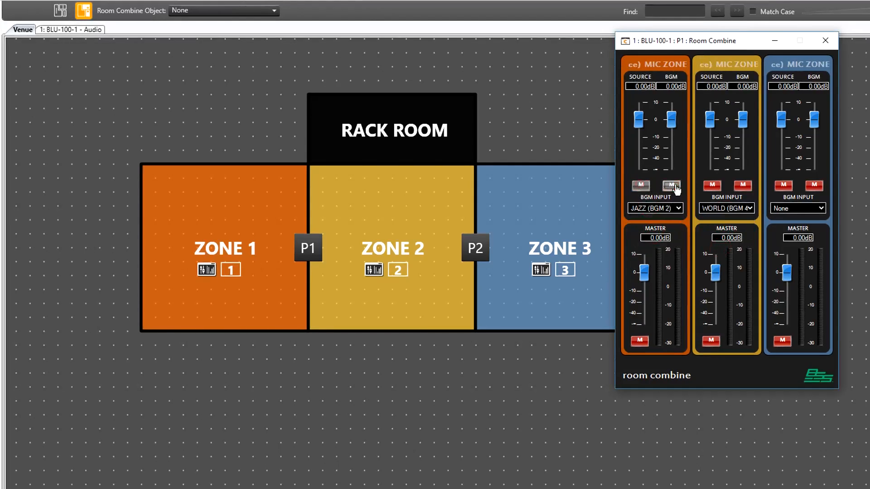
pyautogui.moveTo(641, 124); pyautogui.dragTo(642, 134)
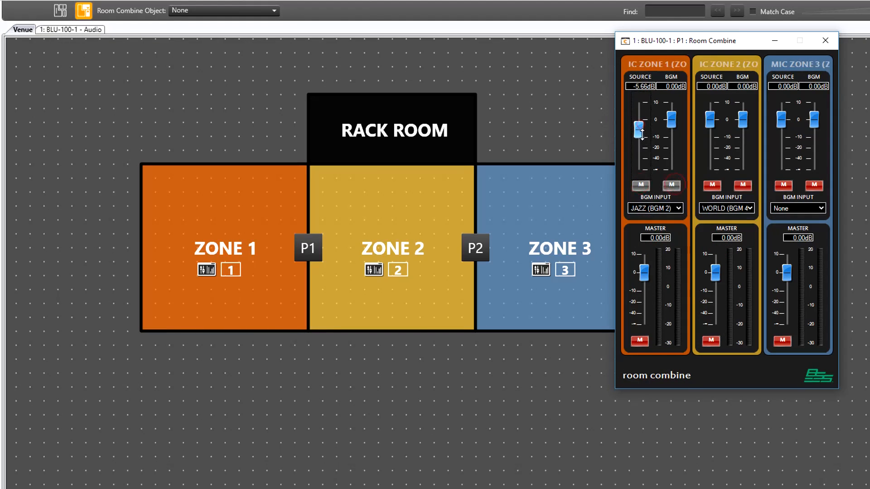
# Step: Toggle the master mutes of Zones 1 and 2 and lower Zone 1's master to about -9.06 dB
pyautogui.click(640, 341)
pyautogui.click(711, 340)
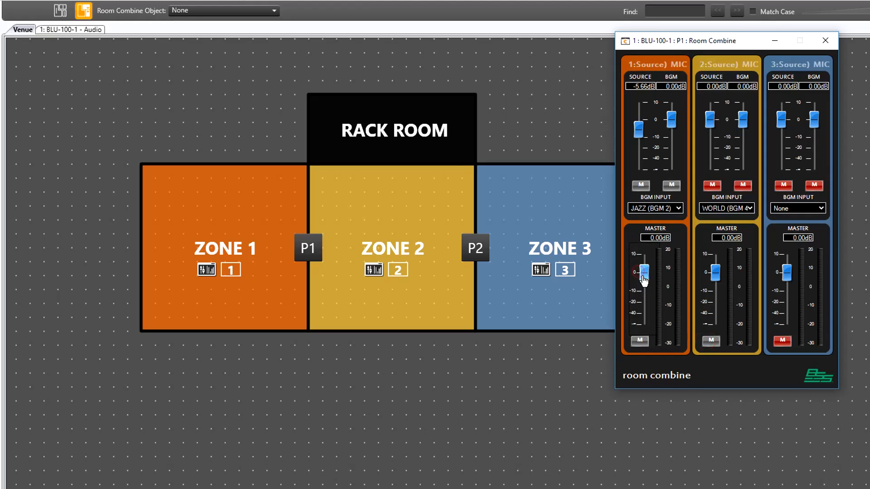
pyautogui.moveTo(643, 280); pyautogui.dragTo(644, 297)
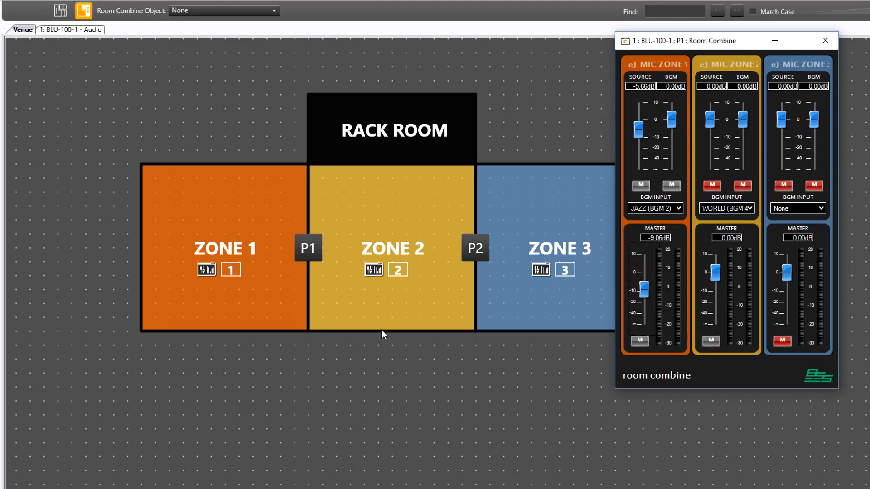
# Step: Open partition P1 to combine Zones 1 and 2, set their master to about -5.74 dB and toggle its mute
pyautogui.click(308, 248)
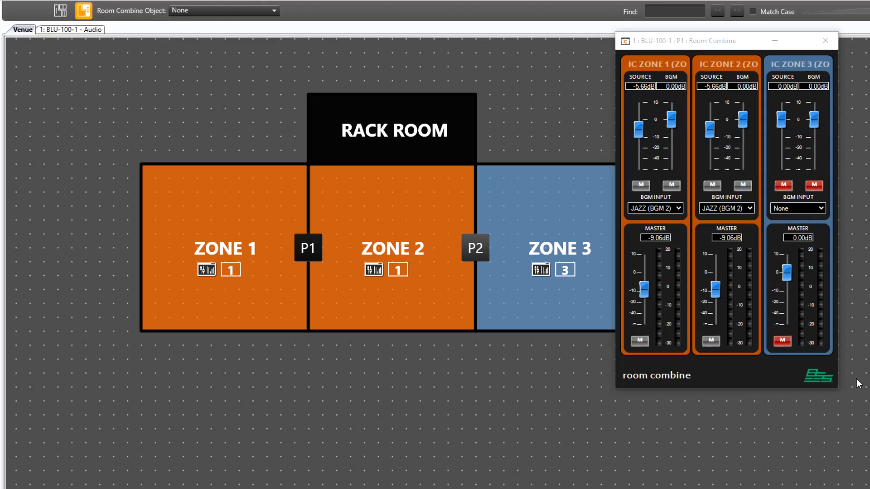
pyautogui.moveTo(715, 289)
pyautogui.mouseDown()
pyautogui.moveTo(715, 313)
pyautogui.moveTo(716, 284)
pyautogui.mouseUp()
pyautogui.click(715, 342)
pyautogui.click(715, 343)
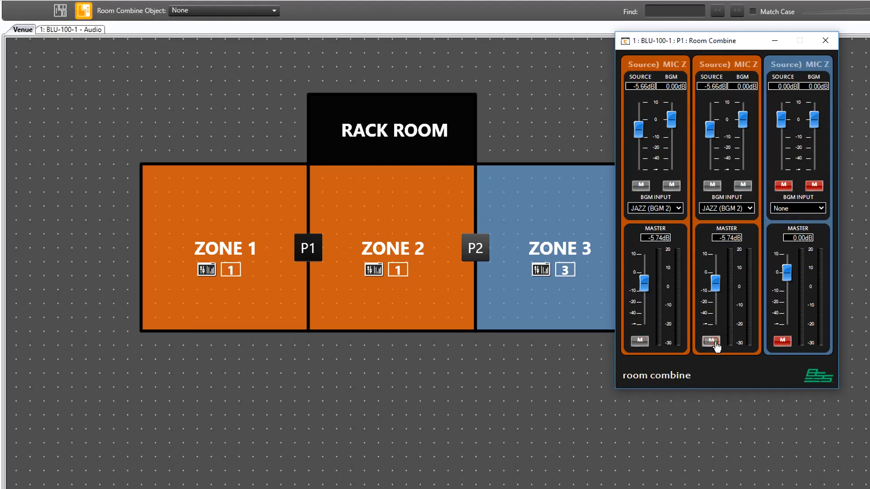
# Step: Set the combined Zones 1 and 2 BGM input to WORLD (BGM 4)
pyautogui.click(714, 187)
pyautogui.click(714, 187)
pyautogui.click(719, 208)
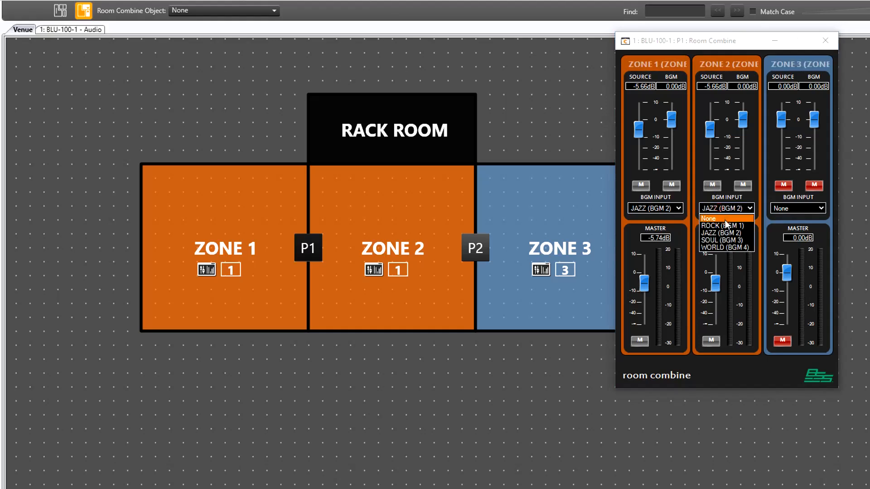
pyautogui.click(728, 245)
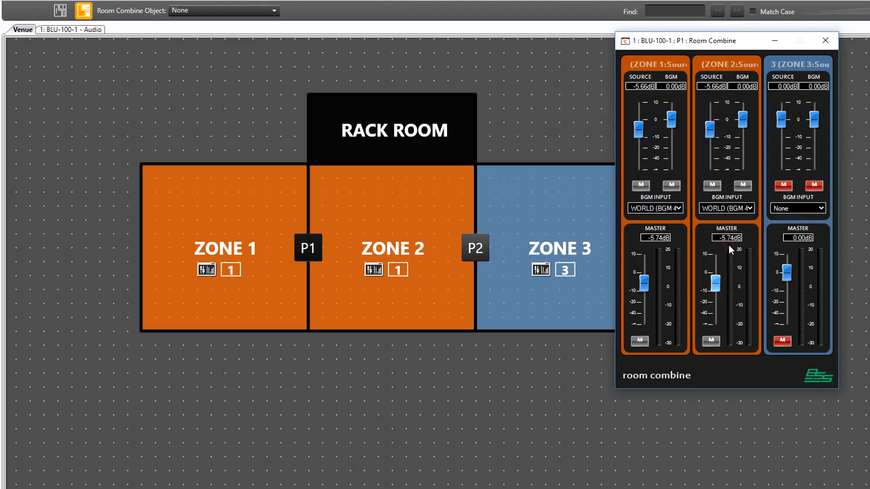
# Step: Set the combined zones' BGM input to None
pyautogui.click(663, 212)
pyautogui.click(662, 219)
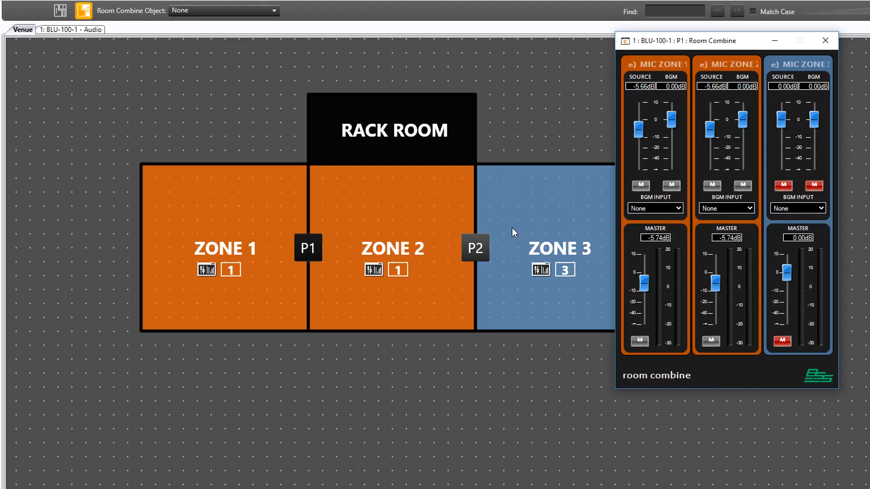
# Step: Open partition P2 to join Zone 3, setting the master to about +0.30 dB and the source to about -7.23 dB
pyautogui.click(469, 251)
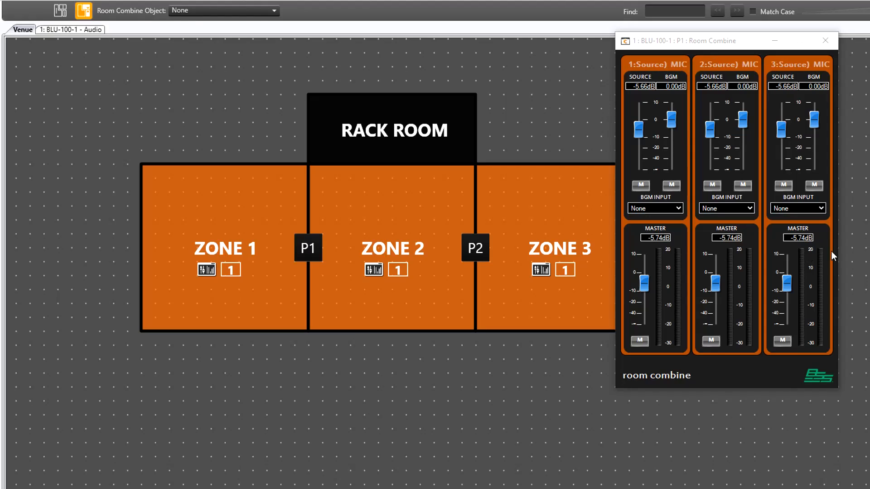
pyautogui.moveTo(791, 283)
pyautogui.mouseDown()
pyautogui.moveTo(791, 305)
pyautogui.moveTo(790, 272)
pyautogui.mouseUp()
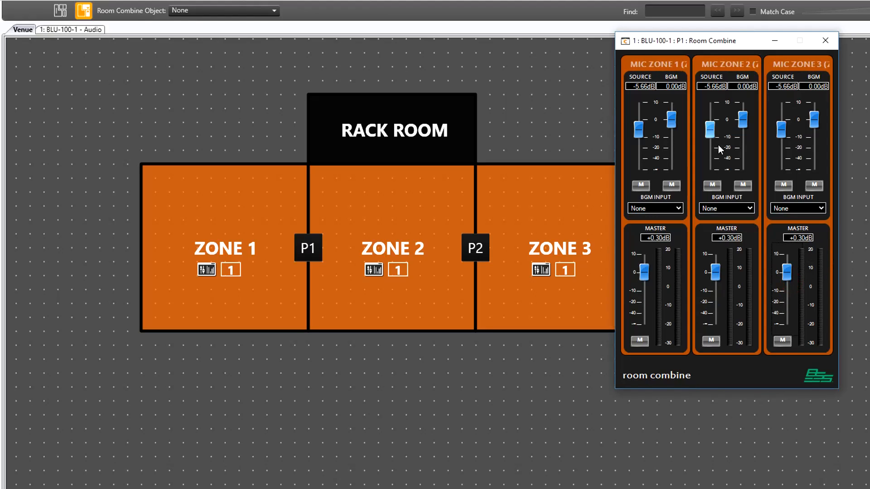
pyautogui.moveTo(713, 129); pyautogui.dragTo(682, 128)
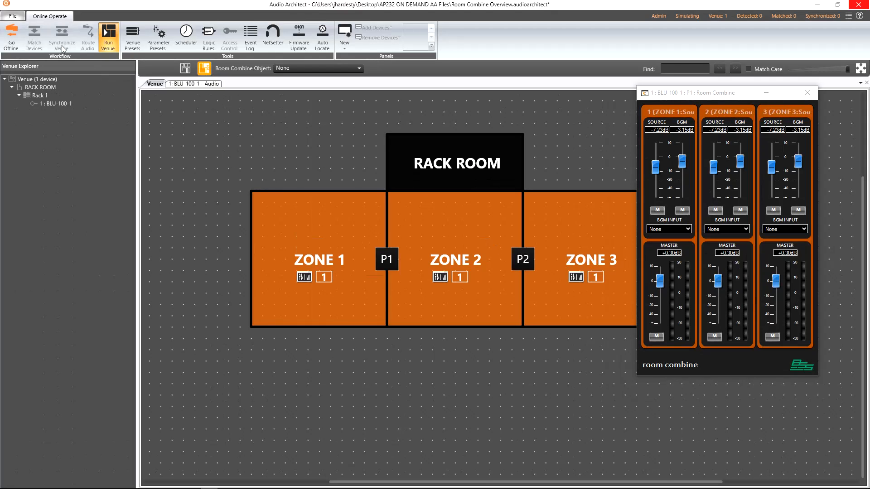
# Step: Go offline and add a Soundweb Contrio EC-8BV wall controller in the rack room
pyautogui.click(8, 45)
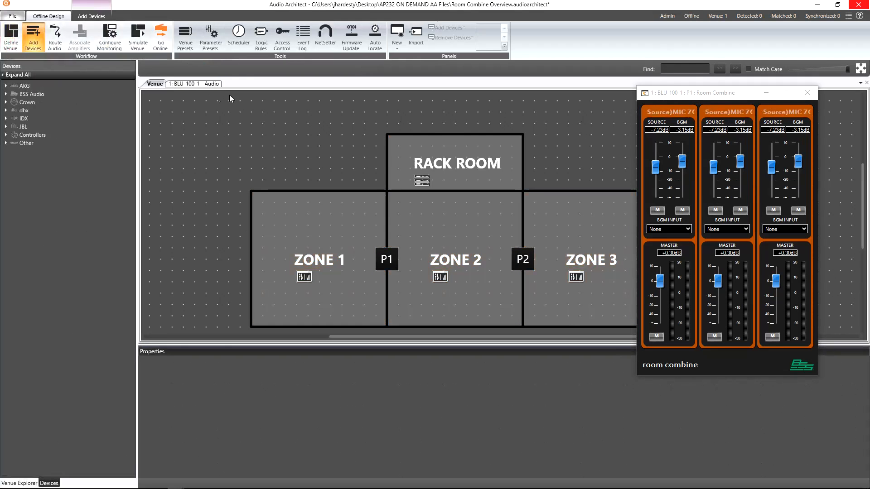
pyautogui.doubleClick(403, 142)
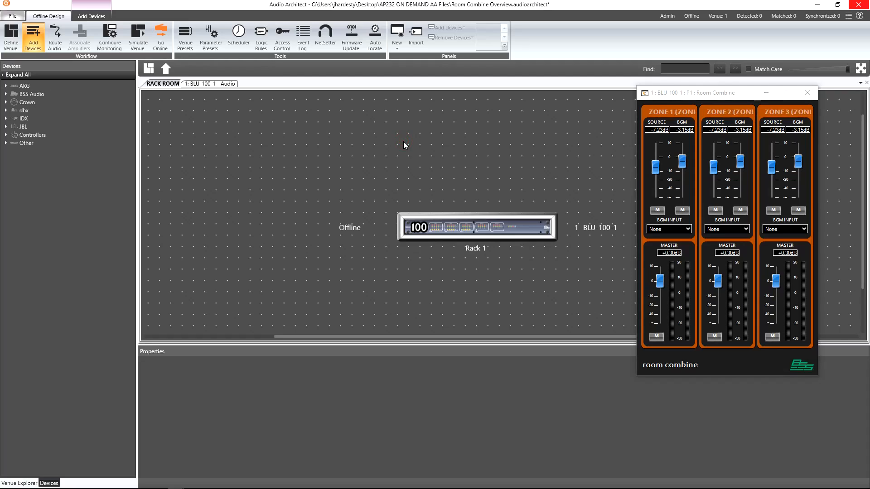
pyautogui.rightClick(408, 275)
pyautogui.moveTo(428, 276)
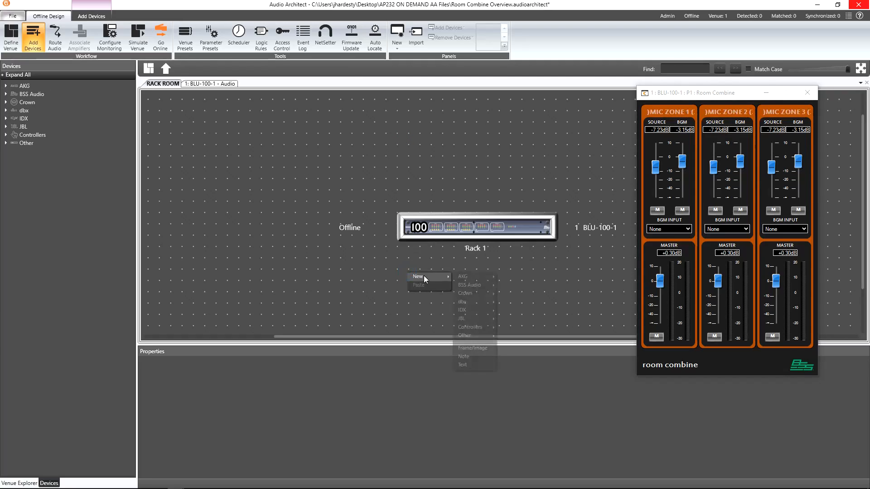
pyautogui.moveTo(469, 285)
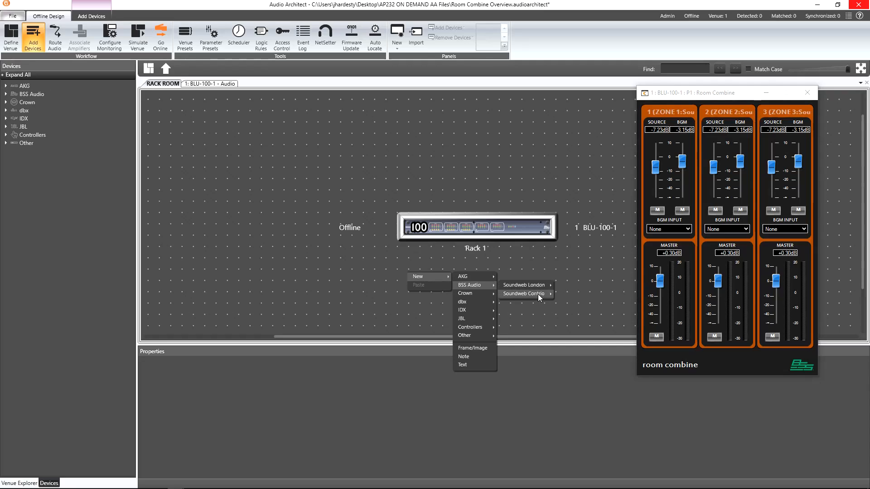
pyautogui.moveTo(534, 294)
pyautogui.click(569, 319)
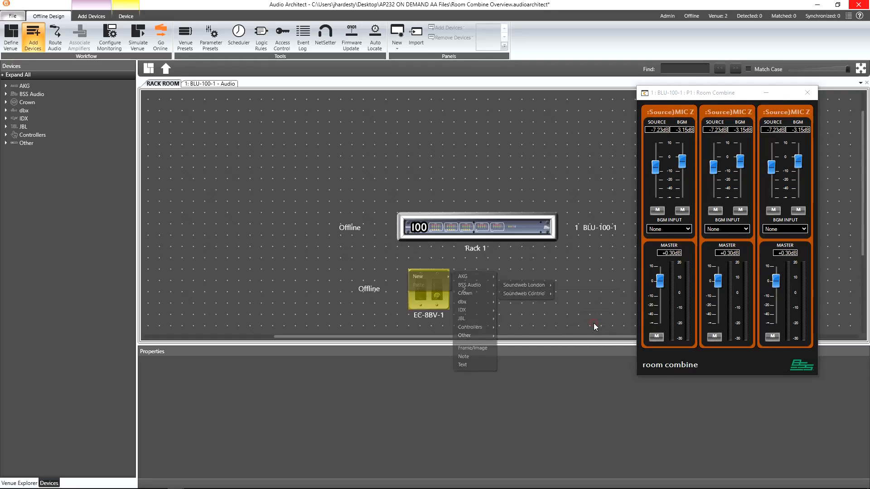
# Step: Open the EC-8BV-1 wall controller and assign partitions P1 and P2 to its first two buttons
pyautogui.doubleClick(440, 290)
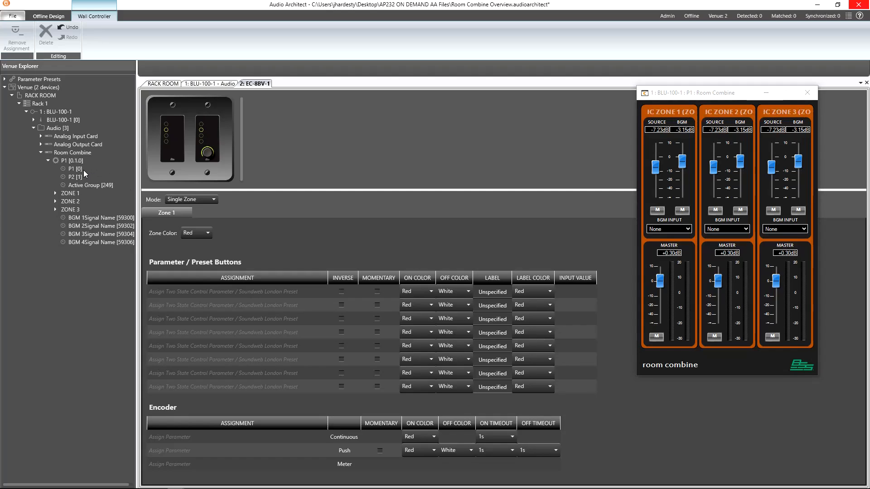
pyautogui.moveTo(82, 170); pyautogui.dragTo(177, 292)
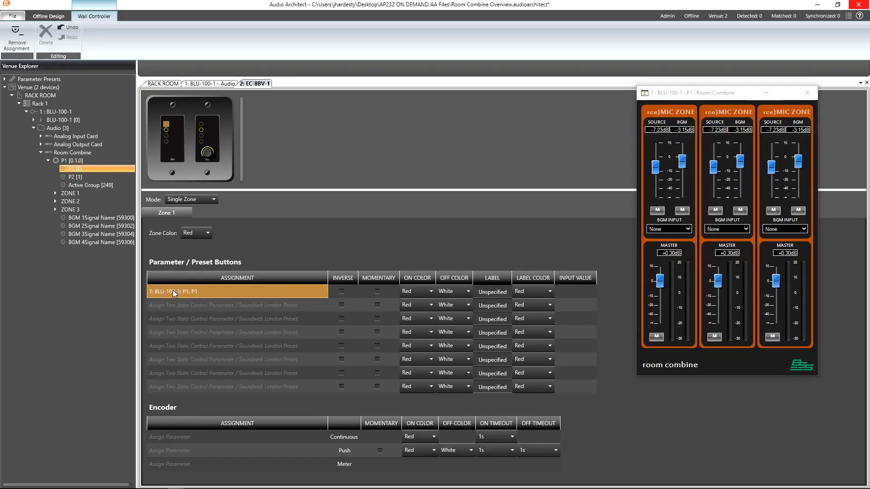
pyautogui.moveTo(78, 177); pyautogui.dragTo(179, 305)
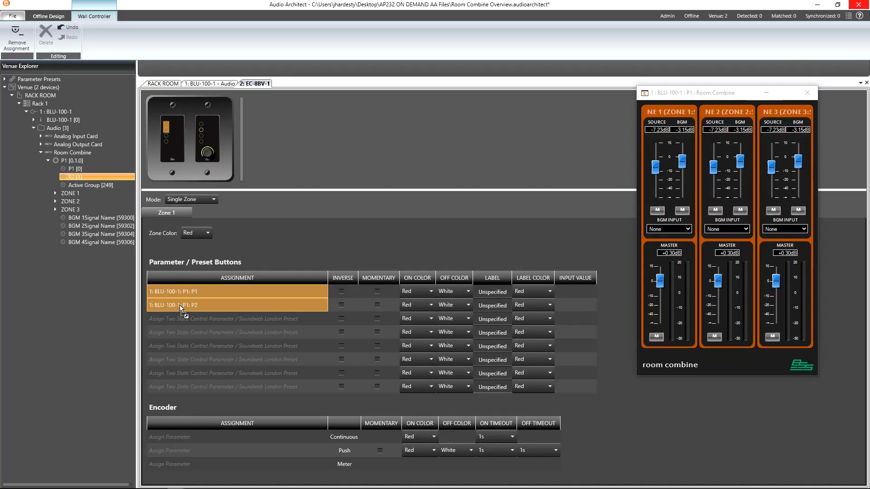
# Step: Label the first button PARTITION 1
pyautogui.click(485, 290)
pyautogui.write('PA')
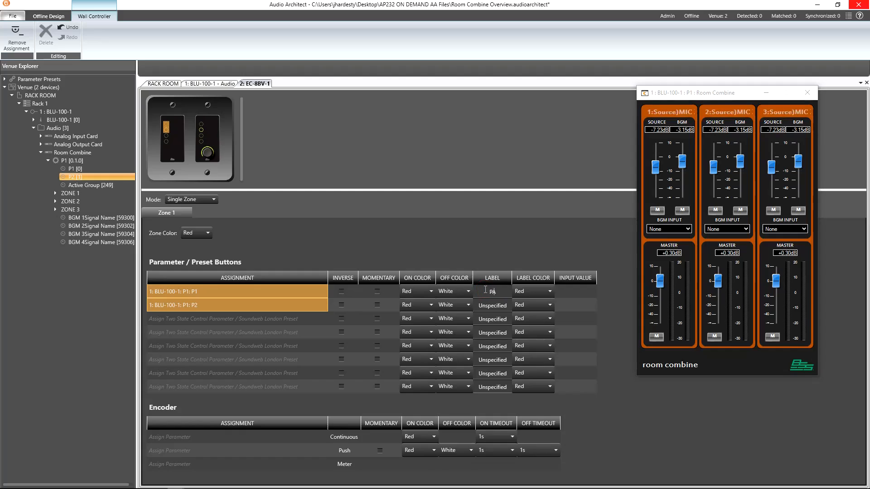
pyautogui.write('RTITION 1')
pyautogui.press('Return')
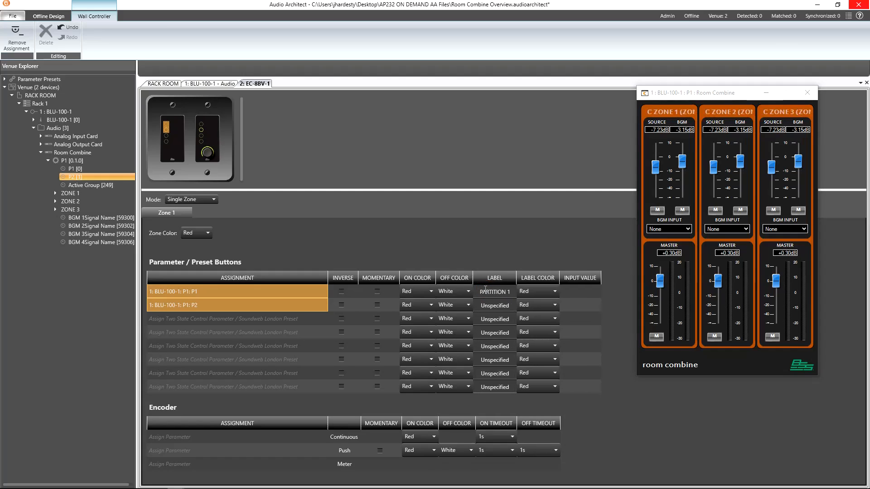
# Step: Begin labelling the second button as PARTITI
pyautogui.click(489, 306)
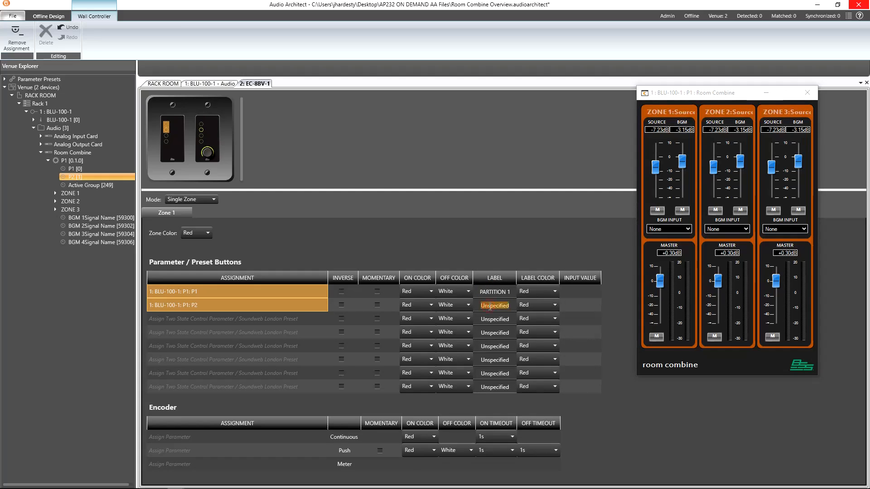
pyautogui.write('PARTITI')
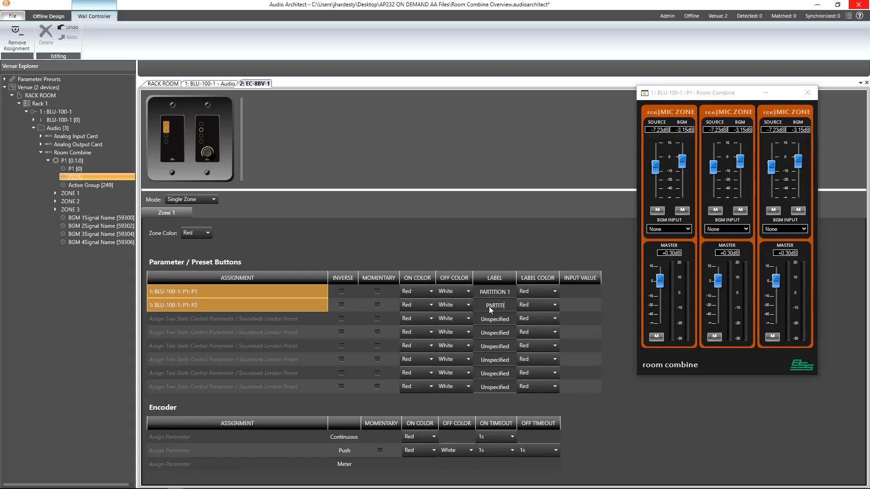